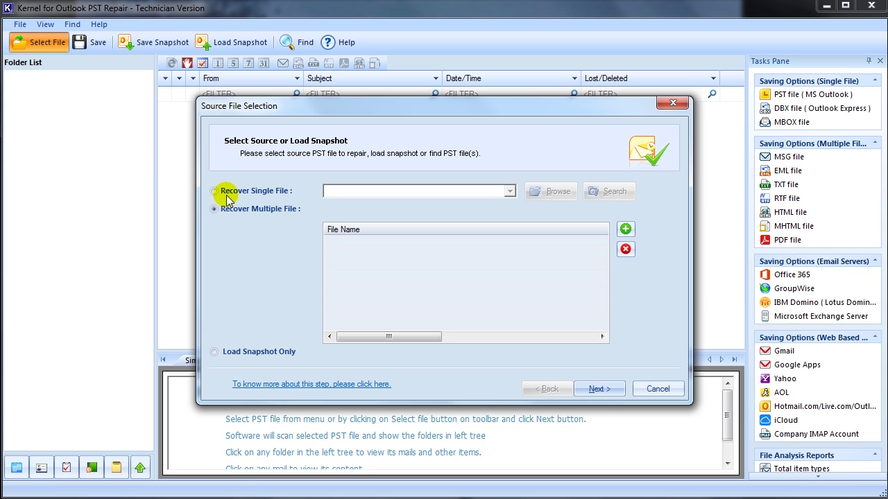
Search the Desktop for PST files, pick TESTPST.pst, and scan it to recover its folder tree.
click(624, 199)
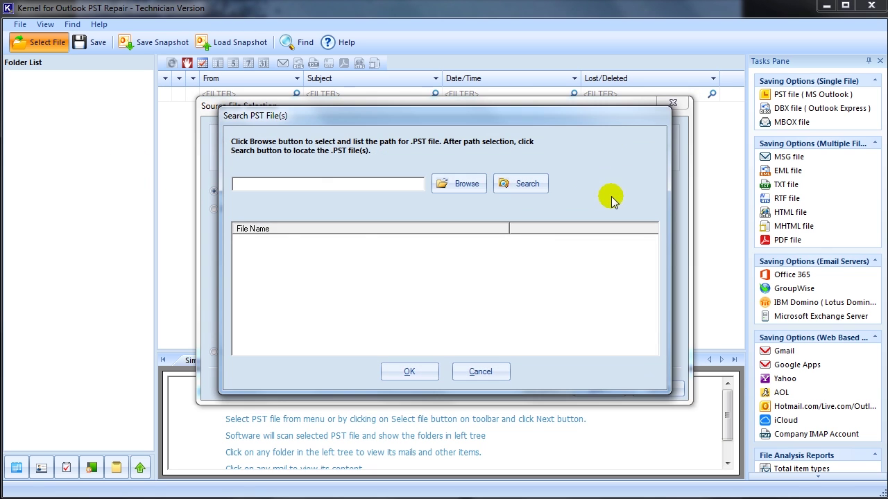
click(466, 183)
click(458, 363)
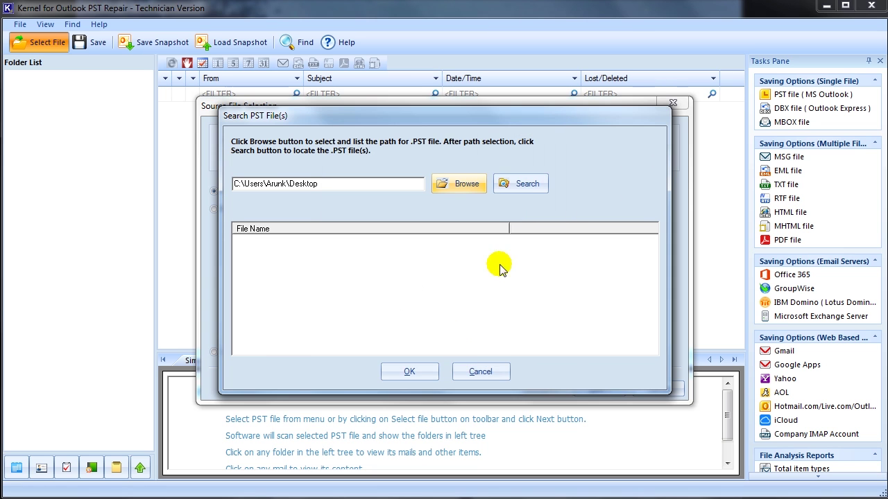
click(524, 189)
click(305, 240)
click(410, 371)
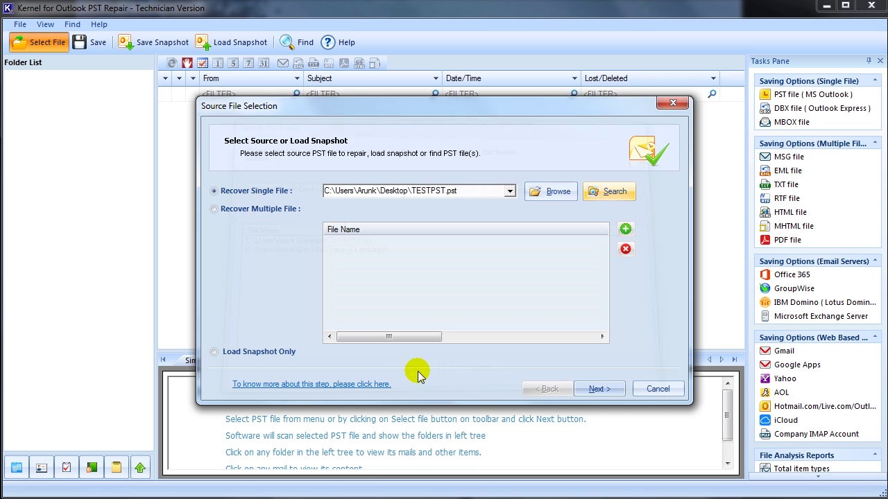
click(612, 392)
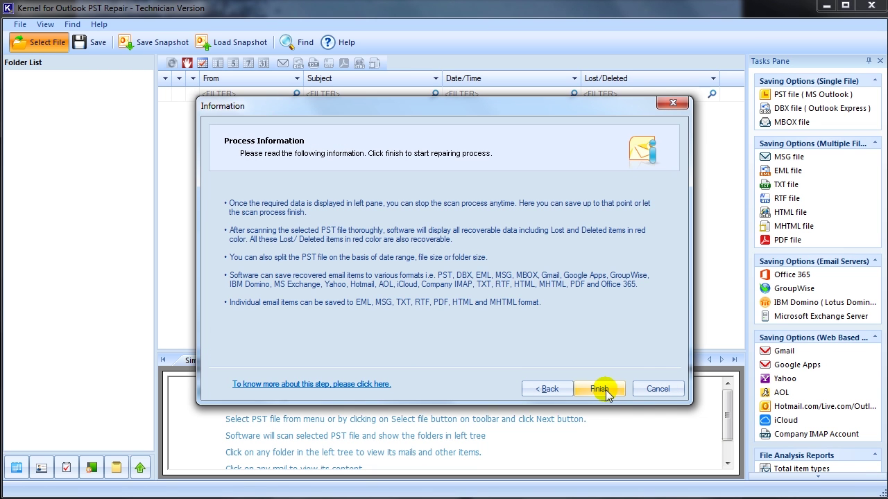
click(601, 391)
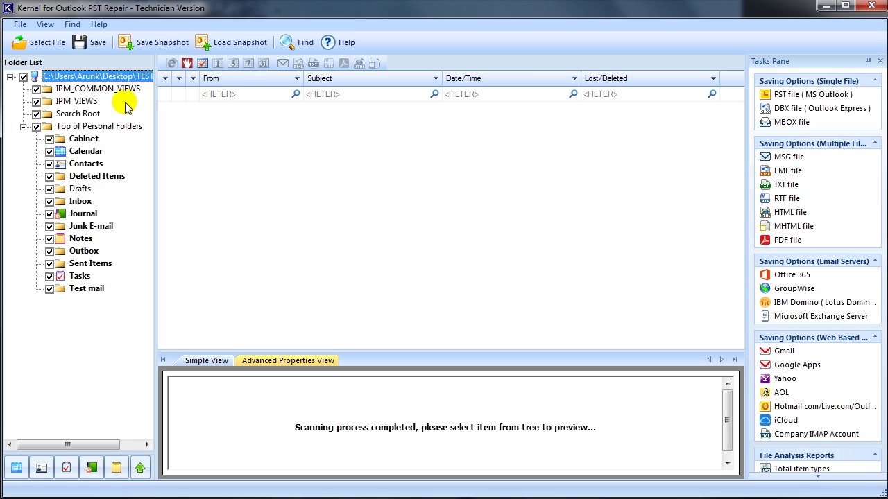
Save a snapshot of the scan results to the Desktop.
click(147, 43)
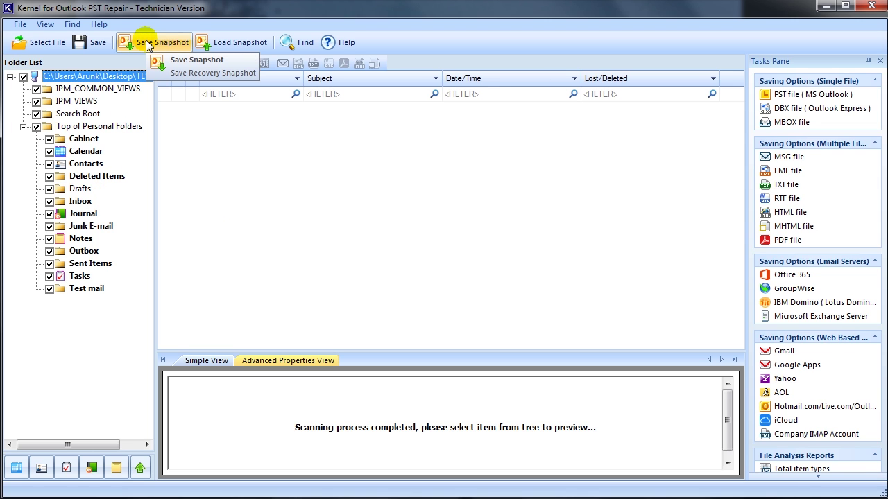
click(147, 43)
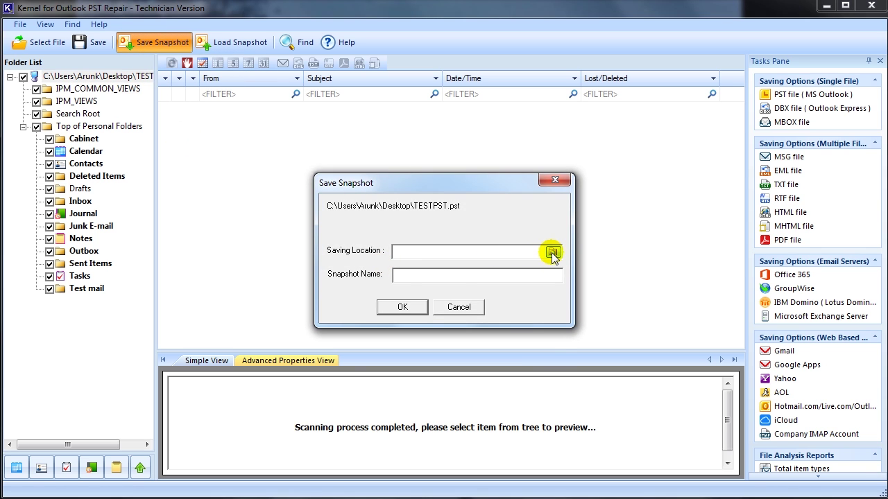
click(553, 252)
click(376, 191)
click(463, 346)
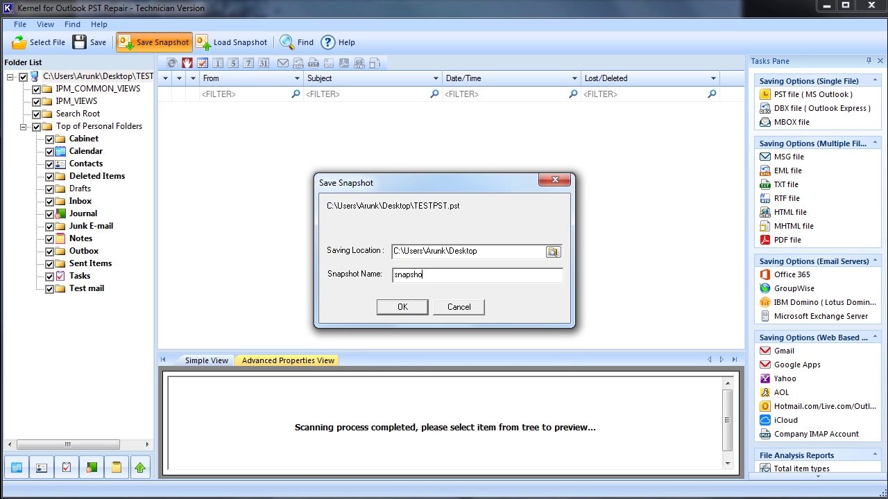
click(408, 309)
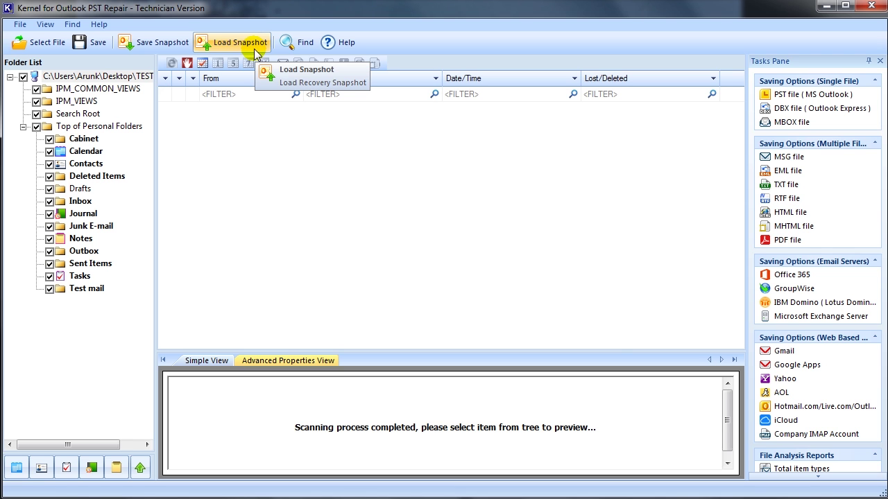
View the 19 recovered Inbox messages and preview the 'abc' message from admin.
click(80, 200)
click(217, 164)
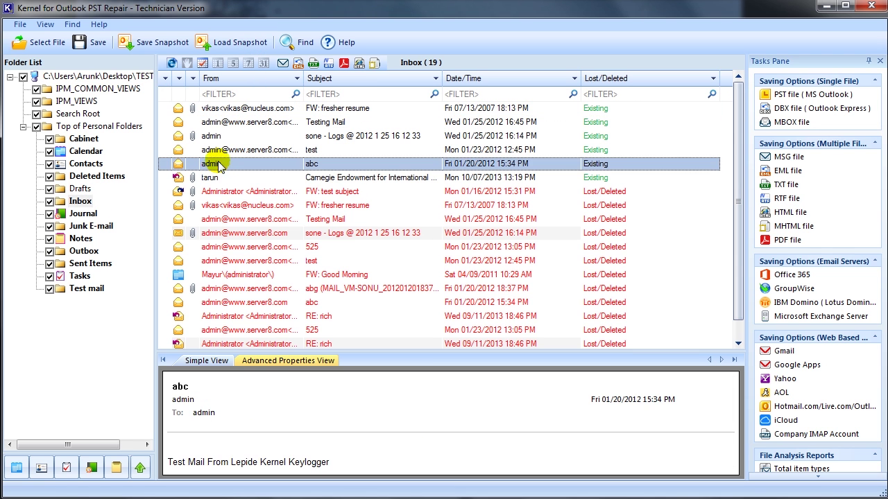
click(92, 42)
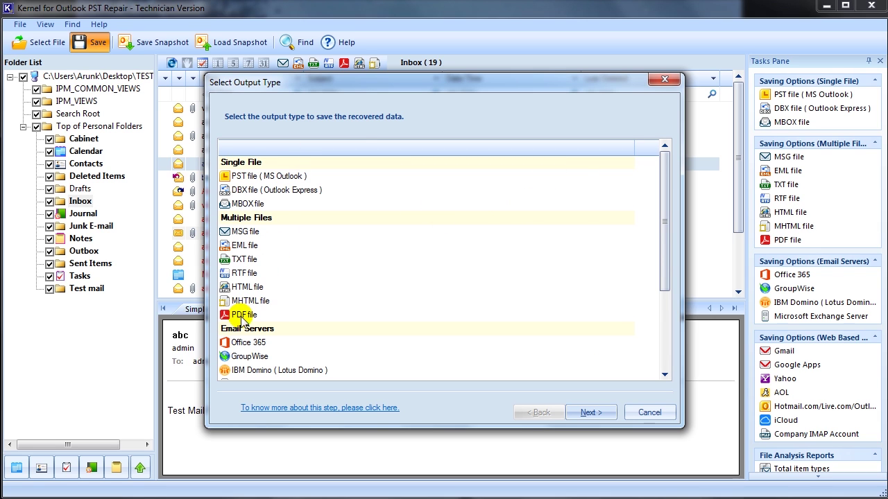
Select 'PST file (MS Outlook)' as the output type and continue to the filter step.
drag(662, 263, 652, 357)
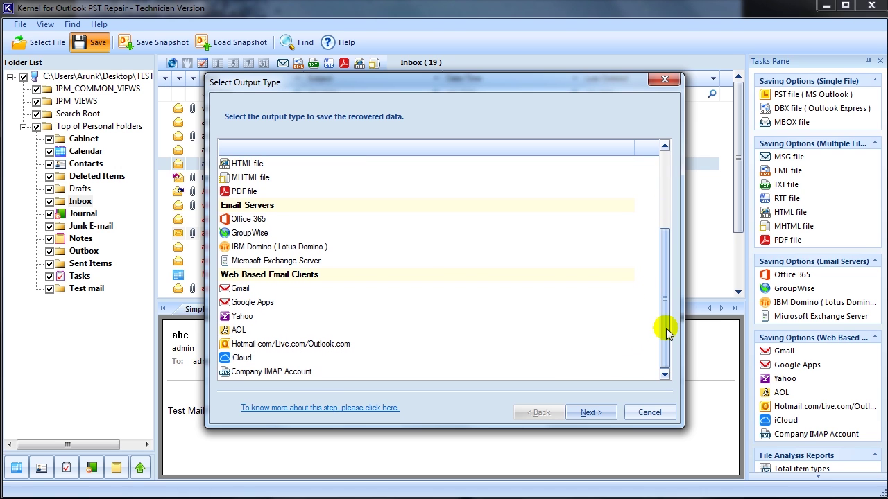
drag(664, 333, 654, 224)
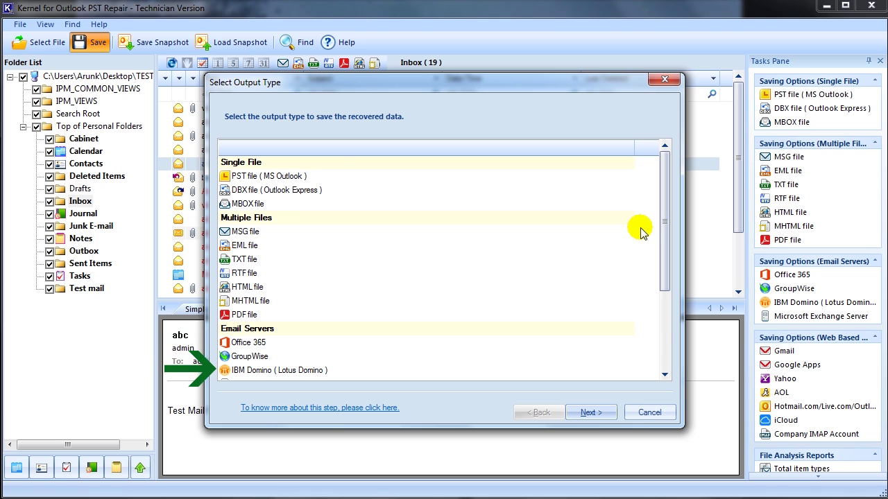
click(247, 177)
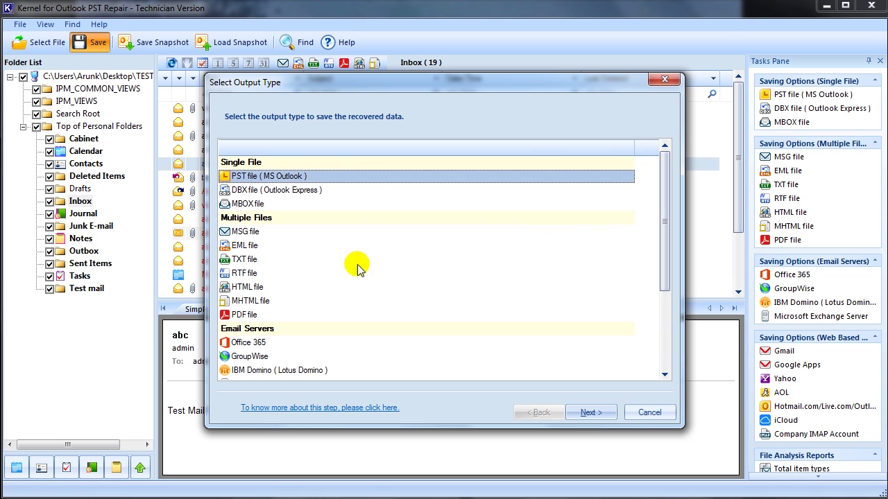
click(590, 414)
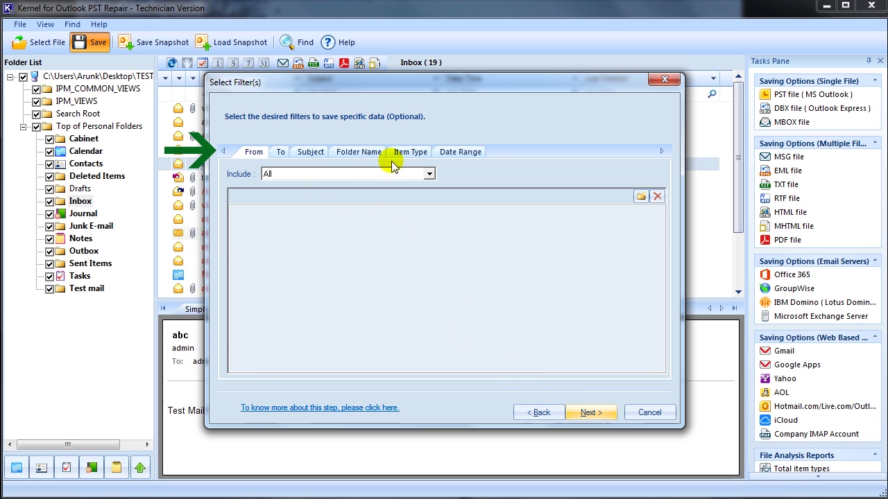
Leave filters unchanged, keep 'Do not split file', and attach the prefix 'admin' to the store name.
click(423, 153)
click(455, 154)
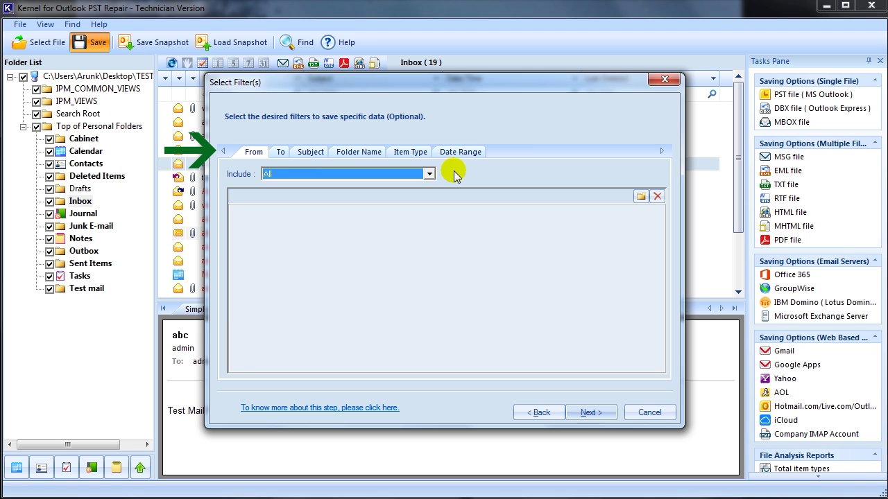
click(606, 408)
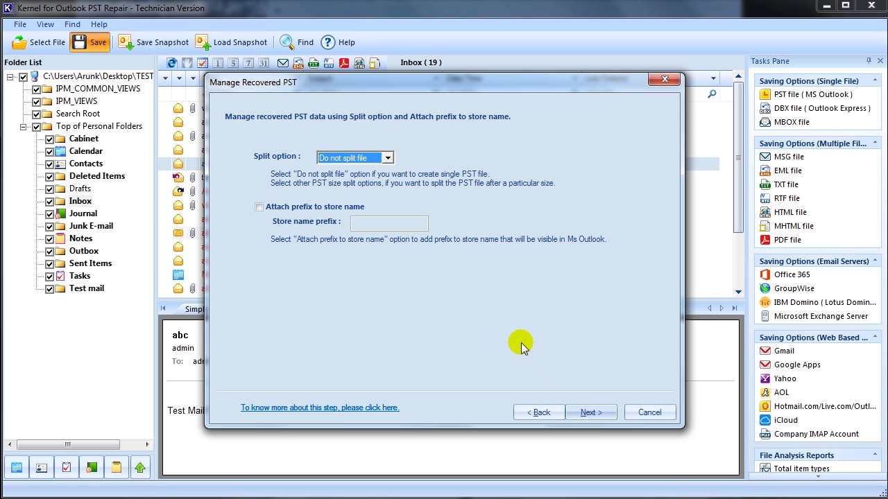
click(378, 158)
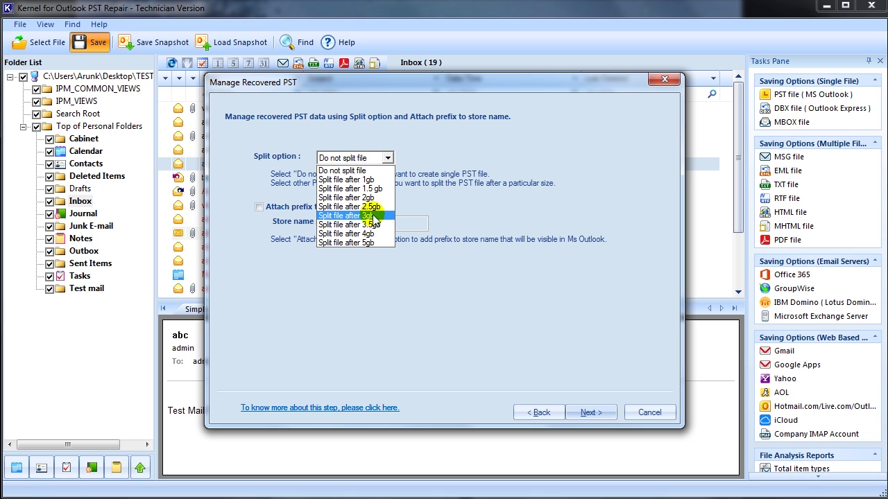
click(380, 170)
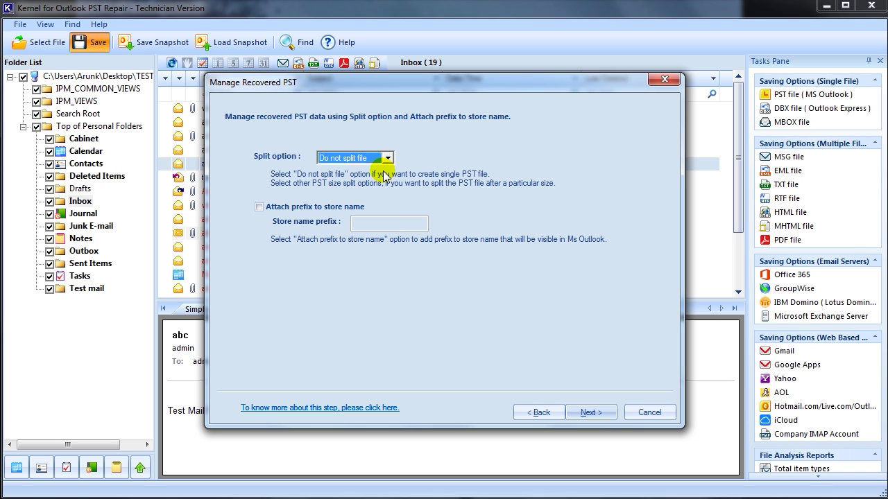
click(259, 207)
text(admin)
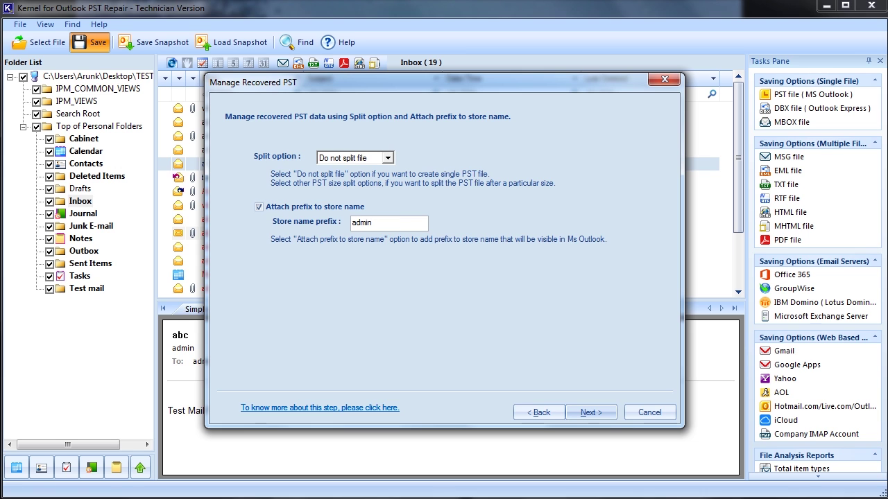
click(598, 420)
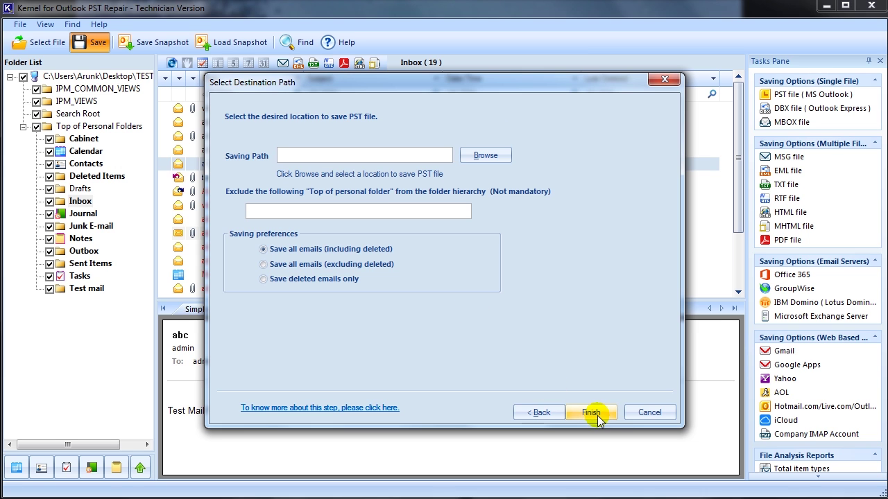
Save all emails excluding deleted as ADMINTESTPST.PST on the Desktop and dismiss the confirmation.
click(488, 156)
click(381, 186)
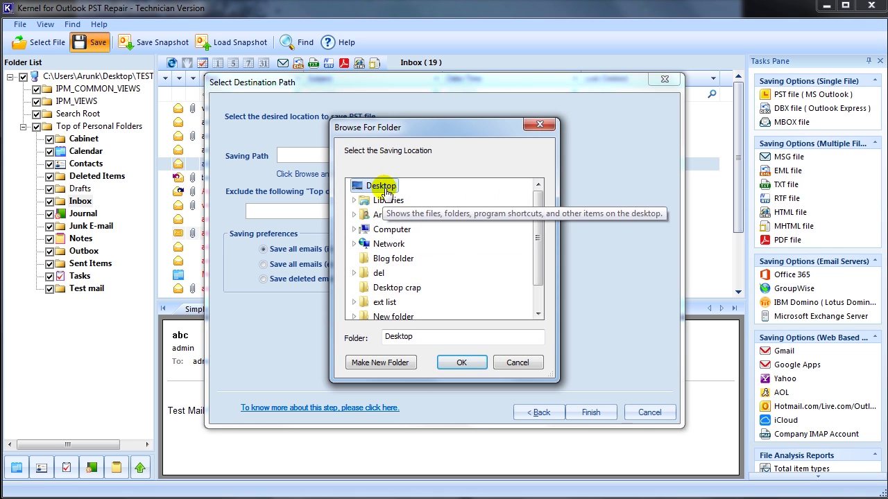
click(459, 363)
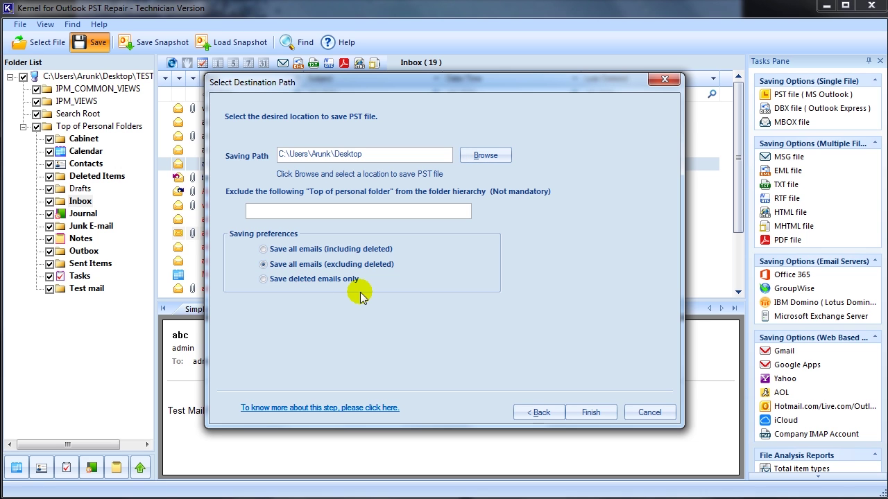
click(591, 412)
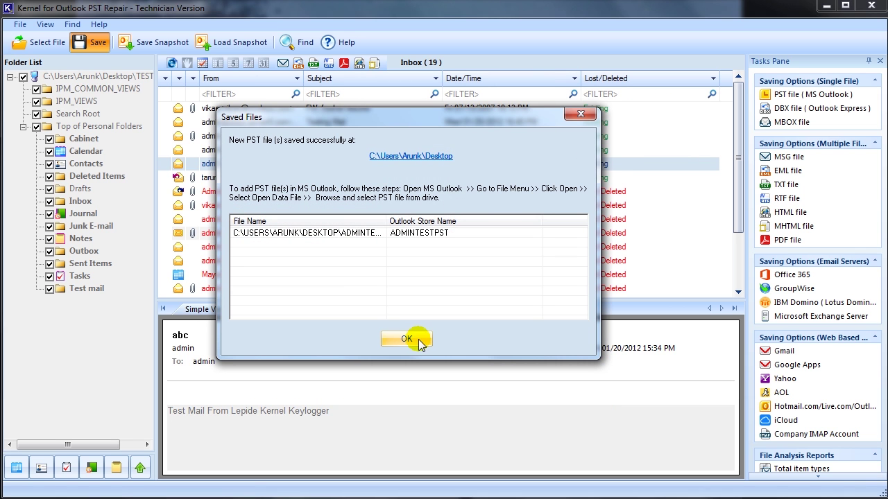
click(410, 156)
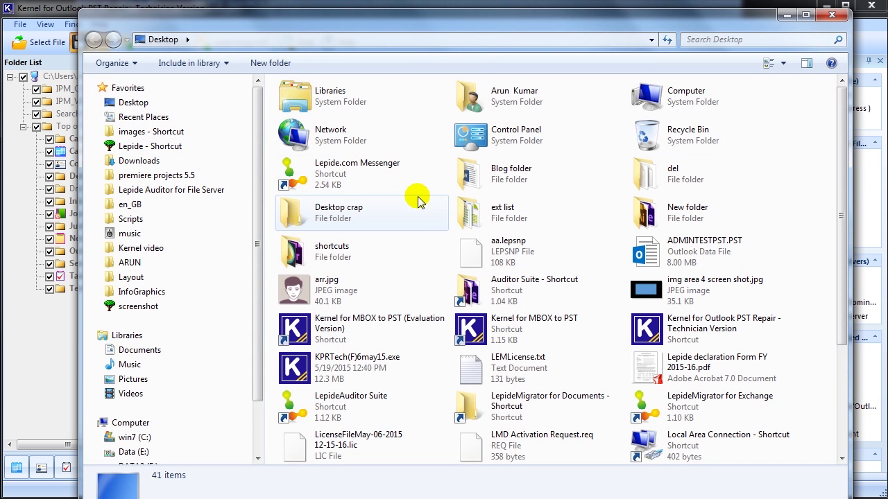
click(832, 15)
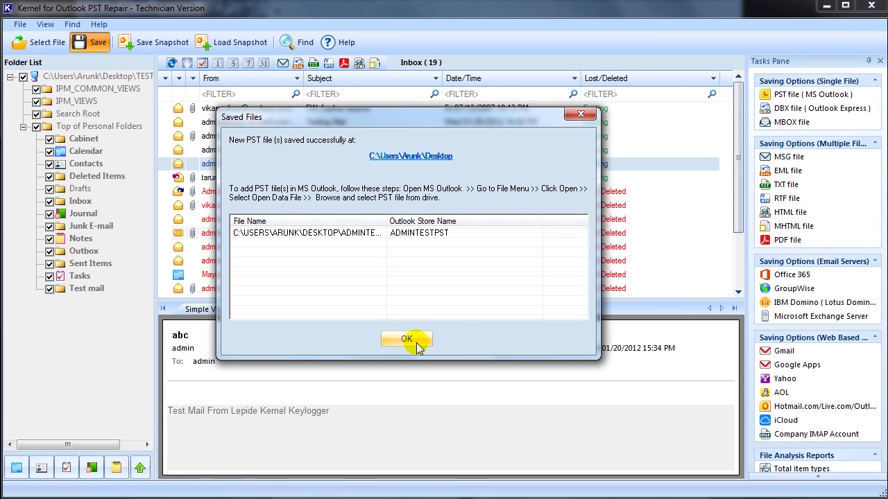
click(407, 340)
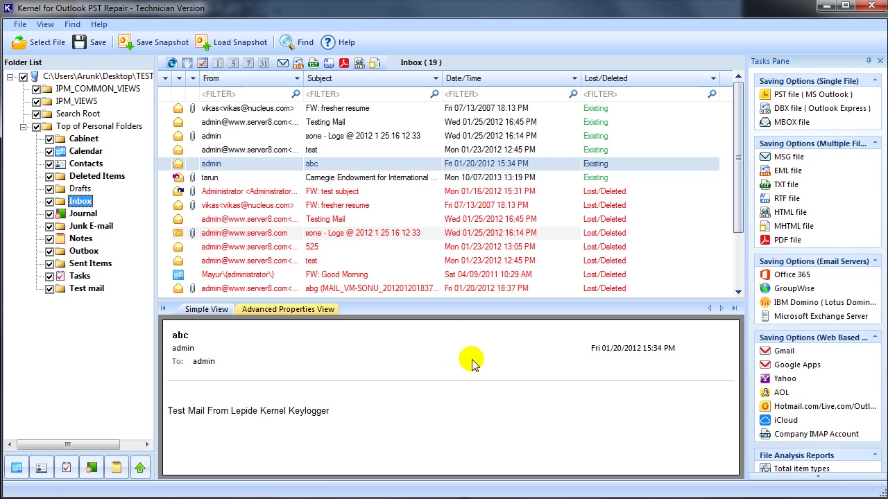
Run the Total item types report on the whole mailbox, counting 275 items including 122 notes.
scroll(777, 423, down, 2)
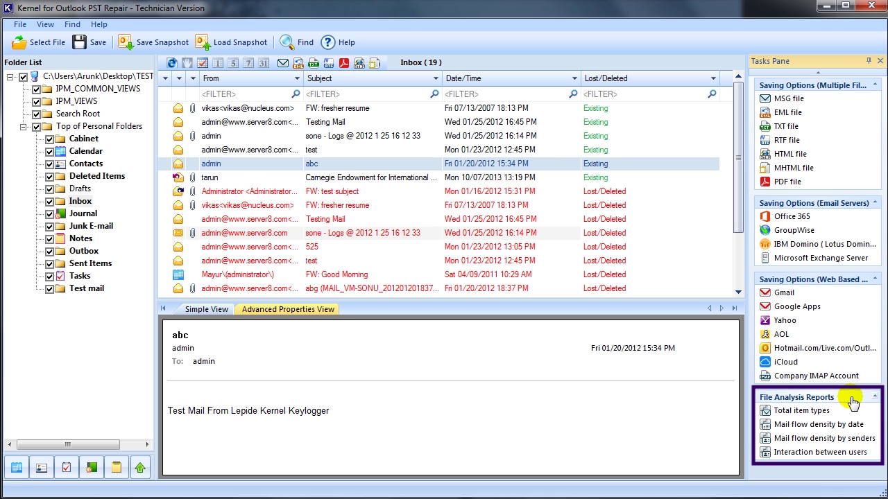
click(811, 411)
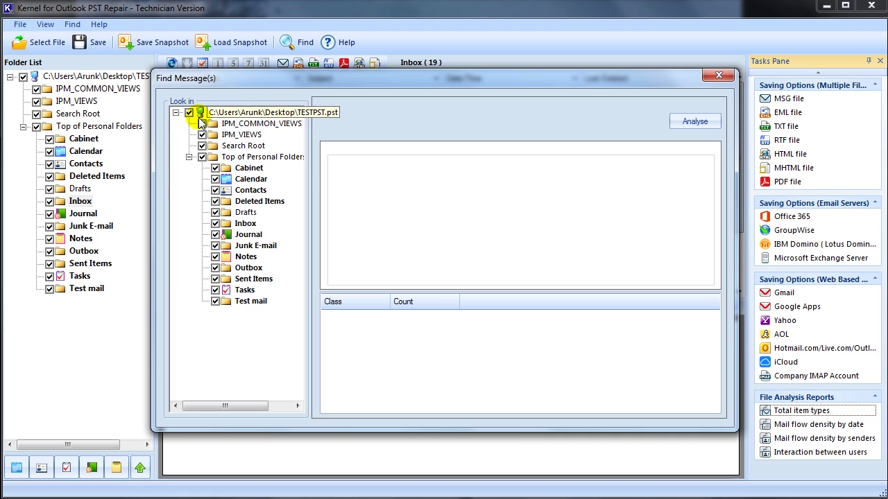
click(687, 121)
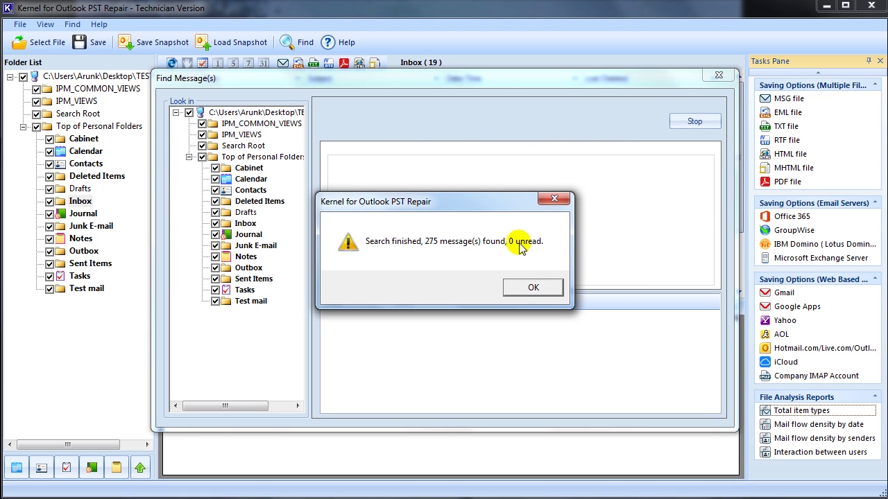
click(522, 287)
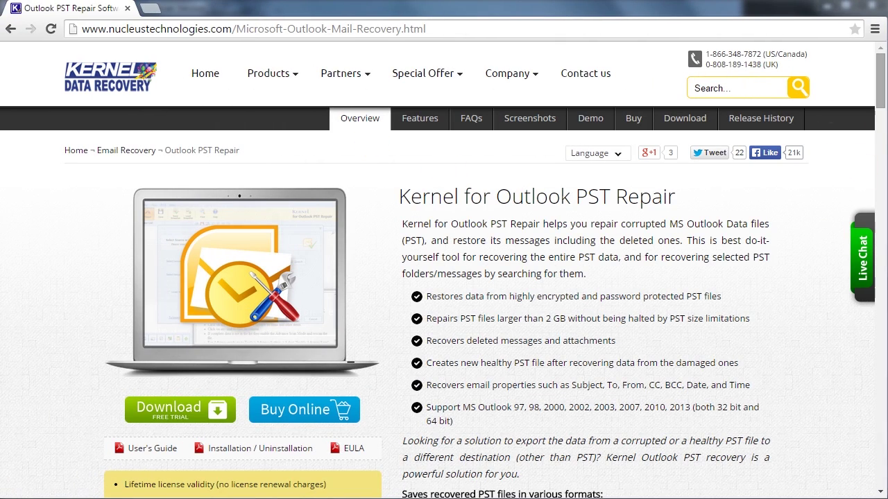
Scroll the product page down to the Trial versus Full Version feature comparison table.
mouse_move(880, 95)
mouse_down()
mouse_move(881, 120)
mouse_move(881, 100)
mouse_up()
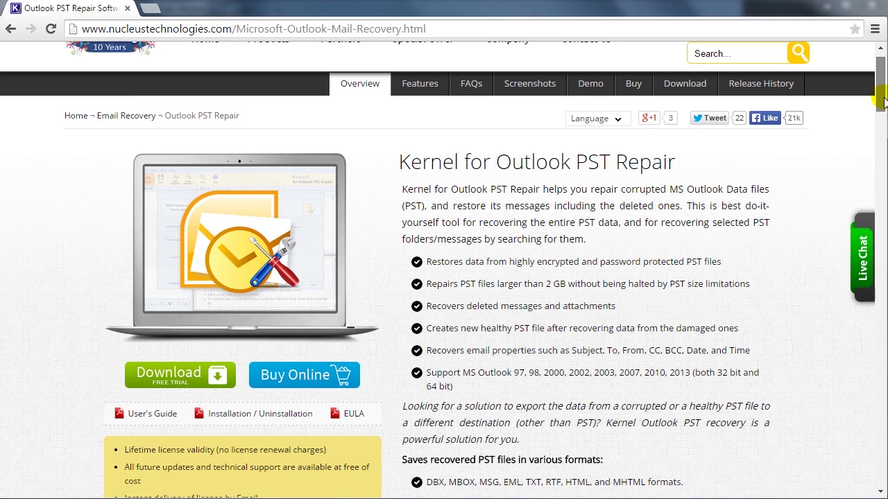
scroll(816, 437, down, 10)
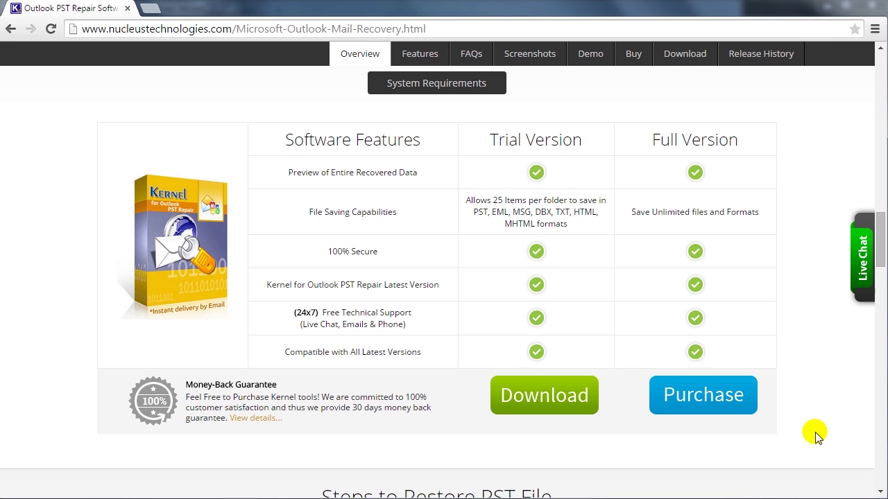